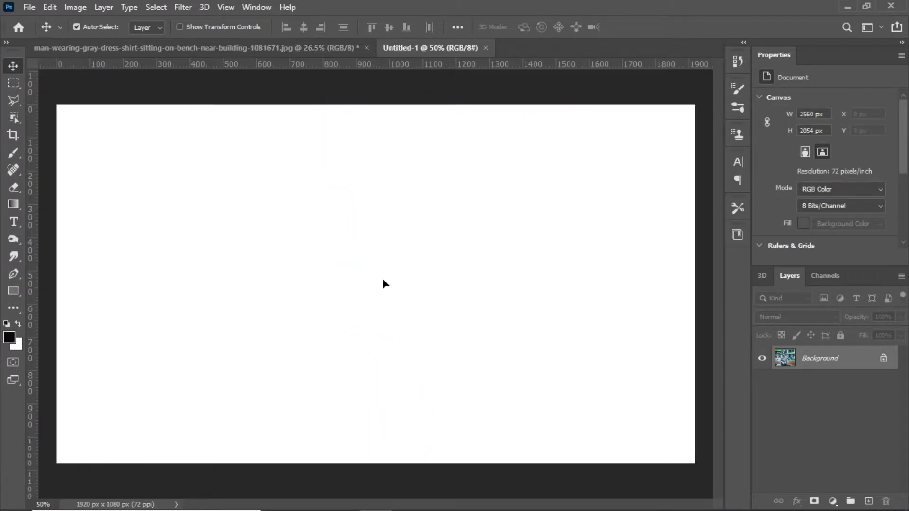
Scale the man's cutout to about 714 × 1025 px and position it so the whole figure fits inside the canvas.
key("ctrl+0")
key("ctrl+minus")
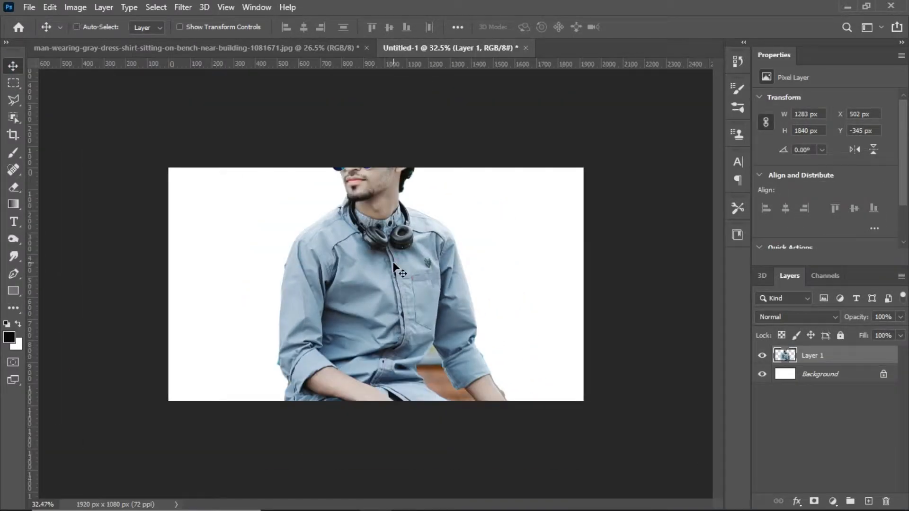
key("ctrl+t")
left_click_drag(275, 93, 422, 301)
left_click_drag(473, 350, 364, 228)
left_click_drag(440, 367, 462, 392)
key("Return")
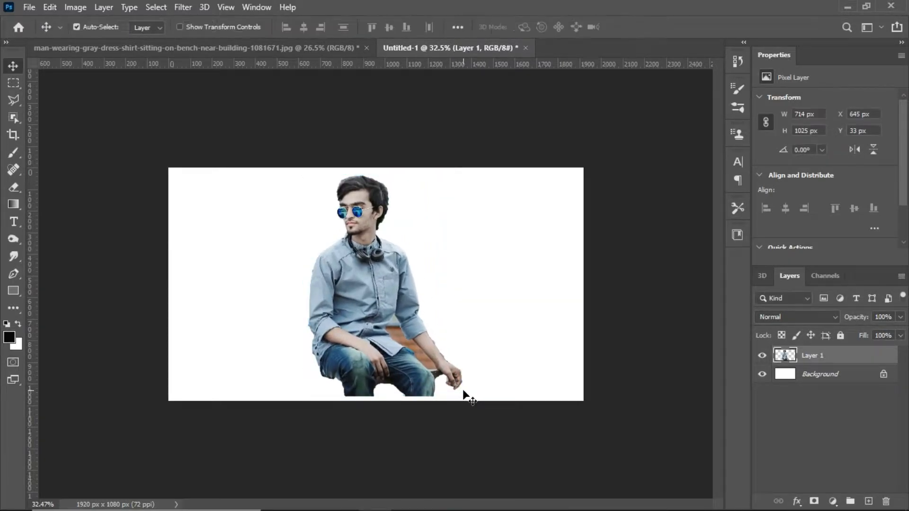
Erase the man's legs, hands and the bench remnants on Layer 1, keeping only his head and upper body.
left_click(13, 99)
scroll(314, 294, "down", 1)
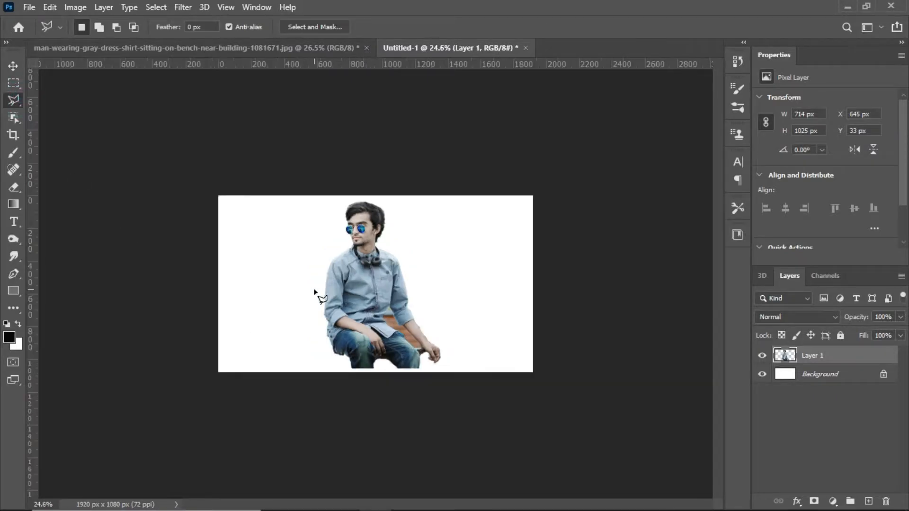
left_click(13, 186)
scroll(306, 360, "up", 3)
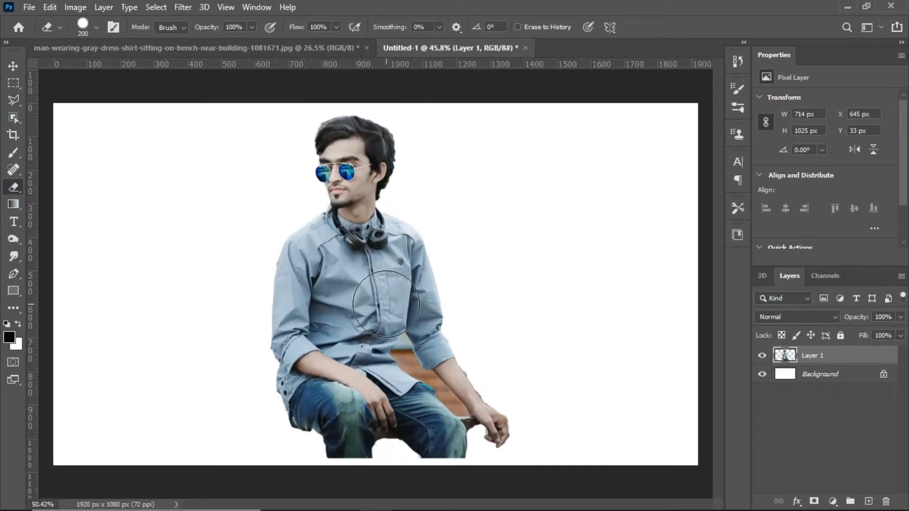
mouse_move(307, 359)
left_mouse_down()
mouse_move(274, 391)
mouse_move(430, 438)
mouse_move(516, 438)
mouse_move(419, 371)
mouse_move(367, 399)
mouse_move(277, 388)
mouse_move(336, 396)
mouse_move(442, 375)
mouse_move(251, 381)
mouse_move(387, 401)
left_mouse_up()
key("ctrl+minus")
left_click(14, 67)
mouse_move(376, 280)
left_mouse_down()
mouse_move(368, 280)
mouse_move(378, 283)
left_mouse_up()
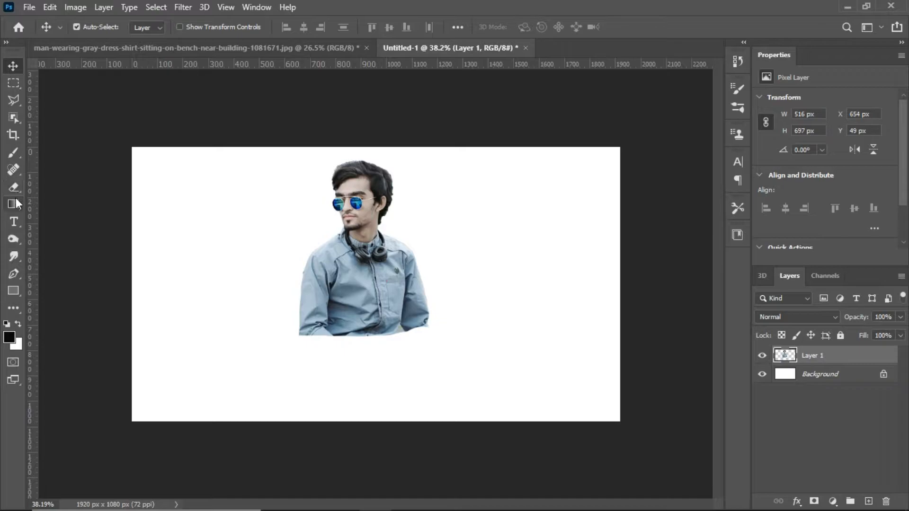
Set the Rectangle tool's fill to the light blue #aabecf sampled from the man's shirt sleeve.
left_click(13, 291)
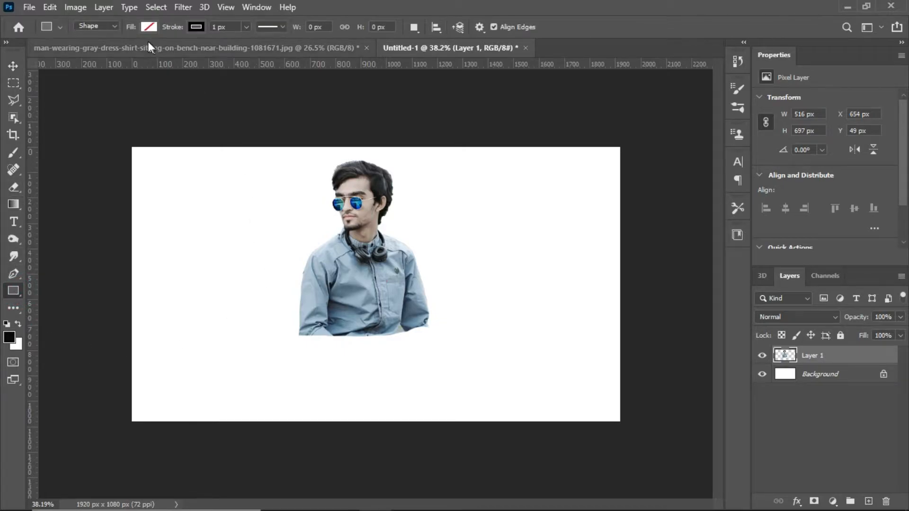
left_click(151, 28)
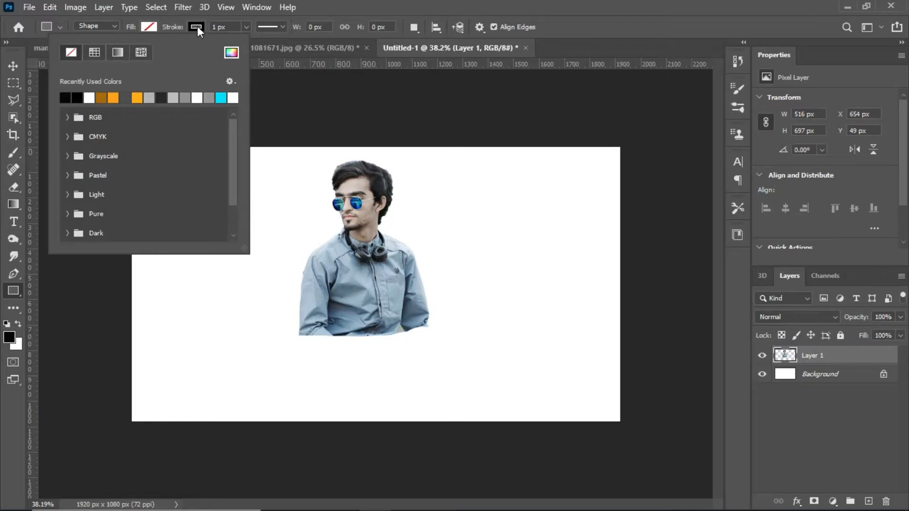
left_click(230, 53)
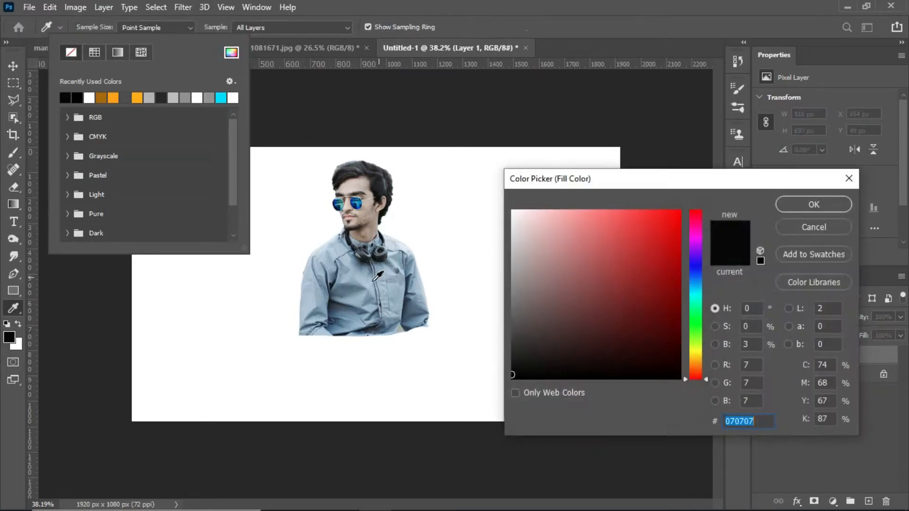
left_click(322, 298)
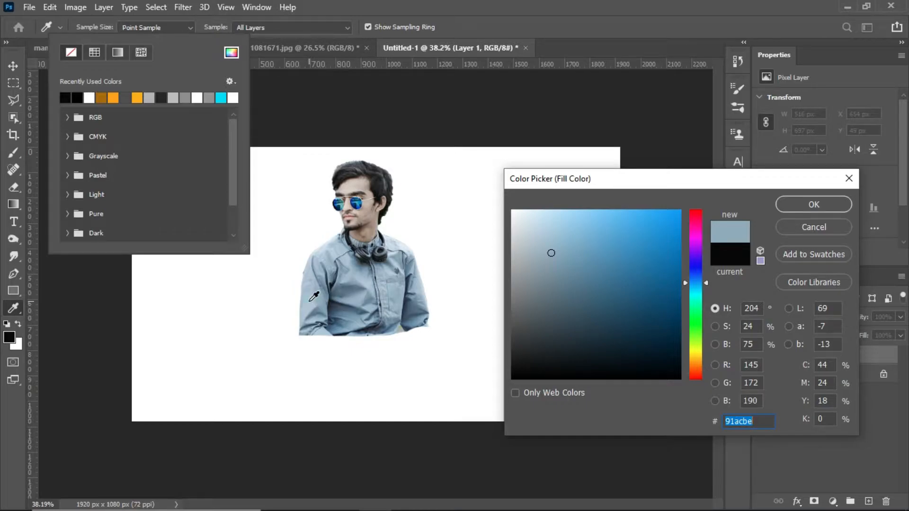
left_click(310, 301)
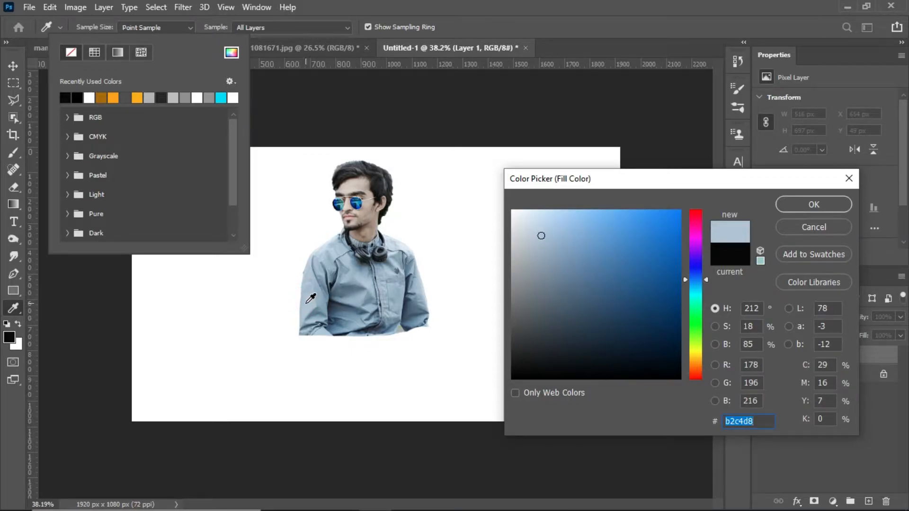
left_click(308, 298)
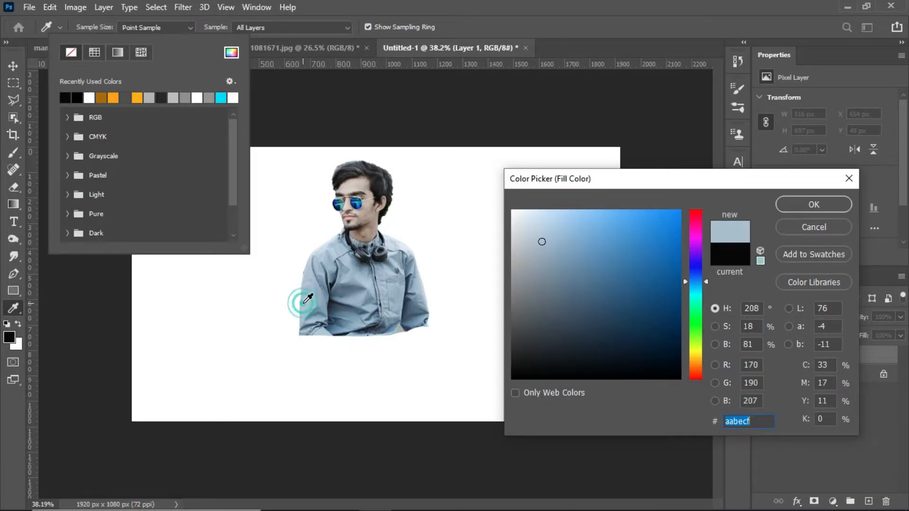
left_click(822, 205)
Set the shape stroke to none and draw a square about 612 × 612 px over the man's torso.
left_click(194, 26)
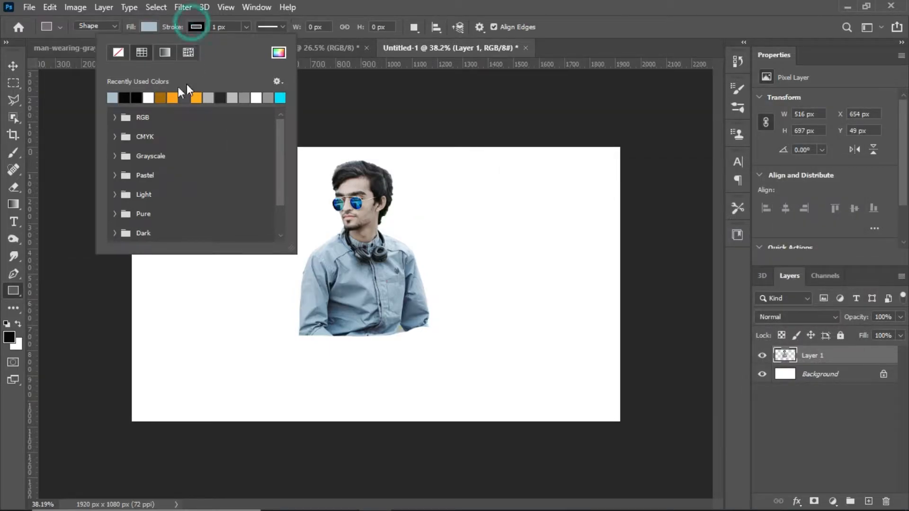
left_click(120, 52)
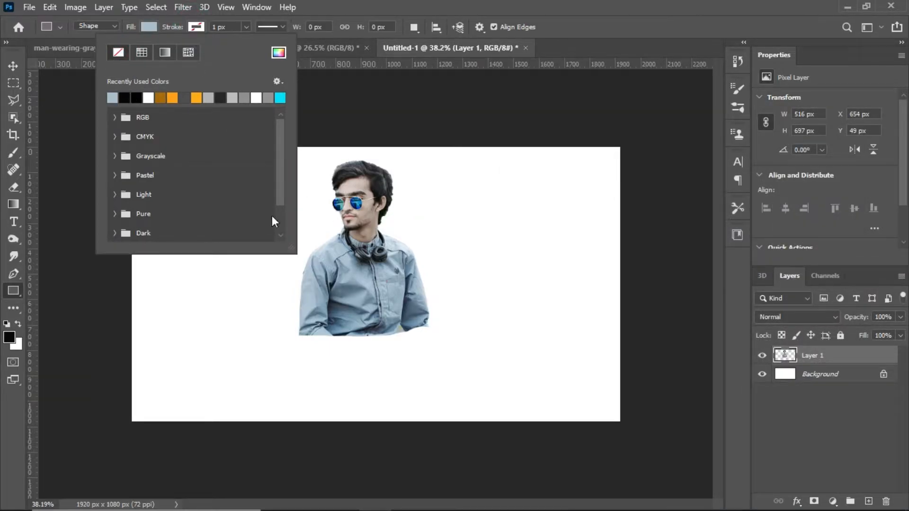
left_click(298, 295)
left_click(478, 198)
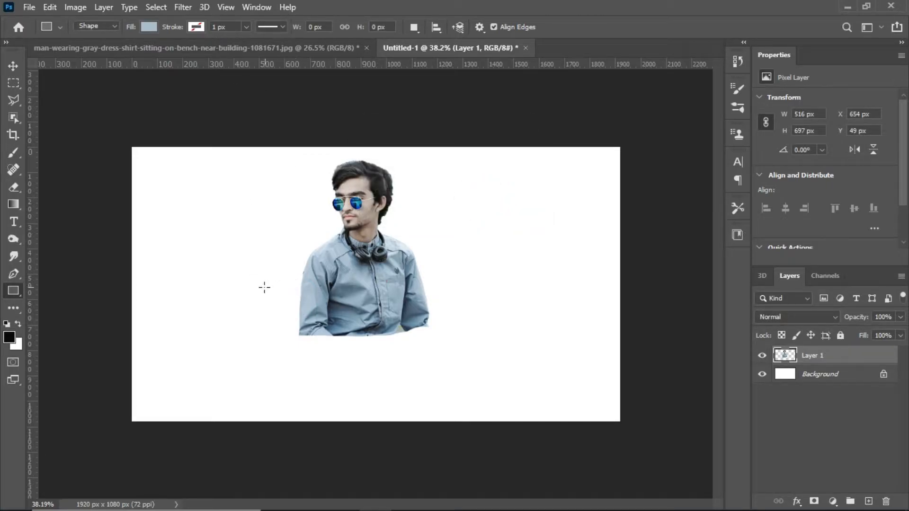
left_click_drag(233, 242, 486, 398)
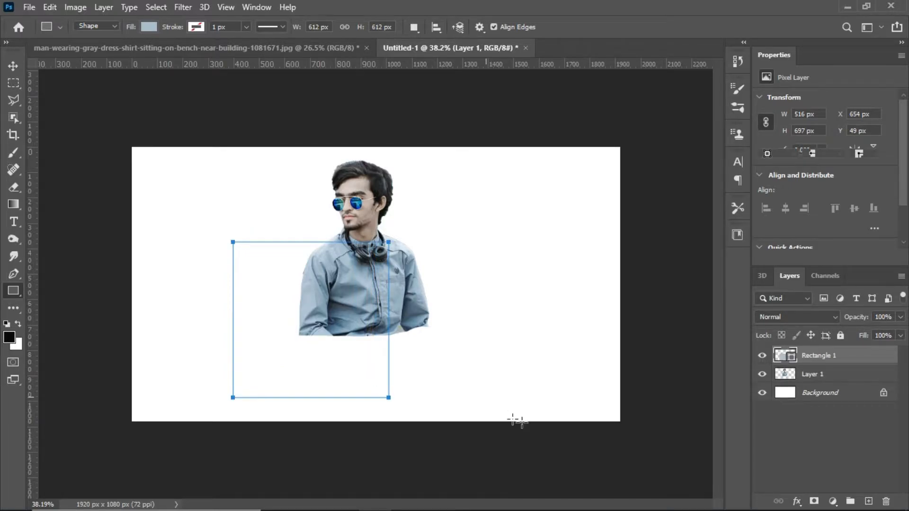
Rotate the blue square into a diamond with its corners pointing straight up and down.
left_click(12, 66)
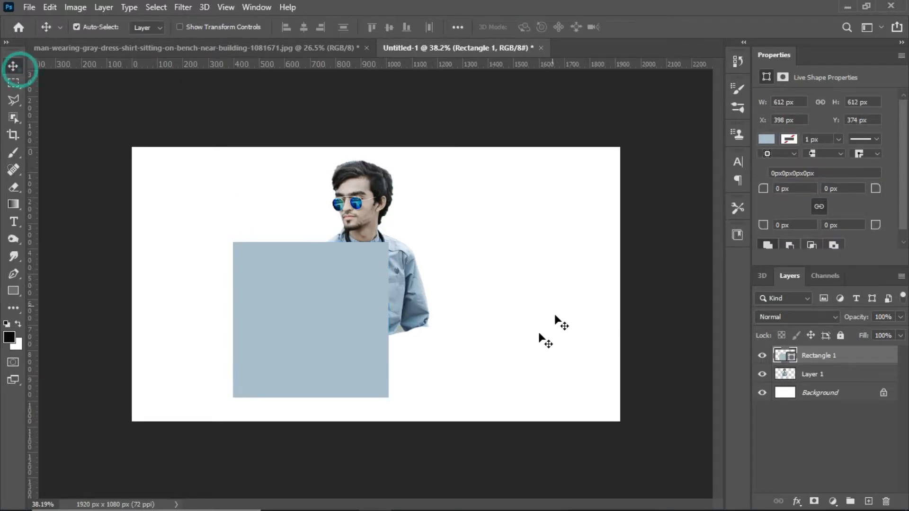
key("ctrl+t")
left_click_drag(394, 410, 435, 319)
key("Return")
Rasterize the diamond layer and delete its lower half with a polygonal lasso selection, leaving a triangle.
left_click(14, 99)
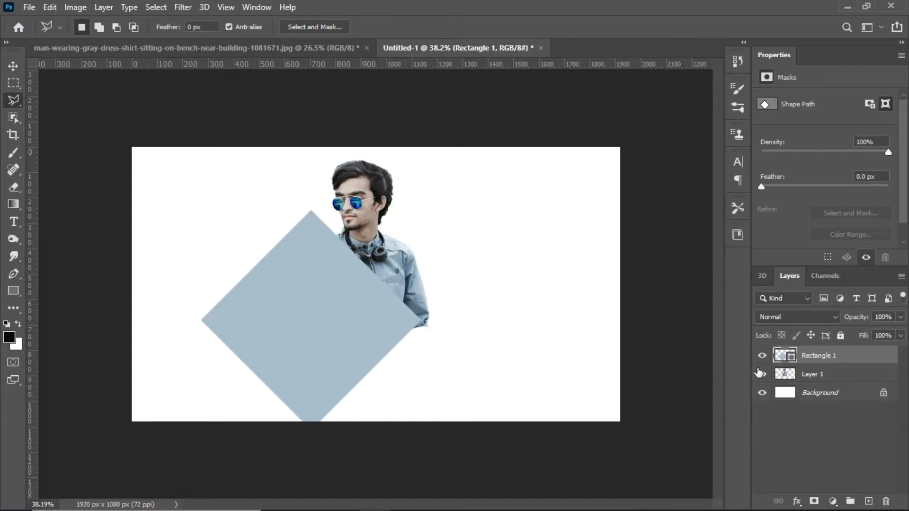
right_click(842, 362)
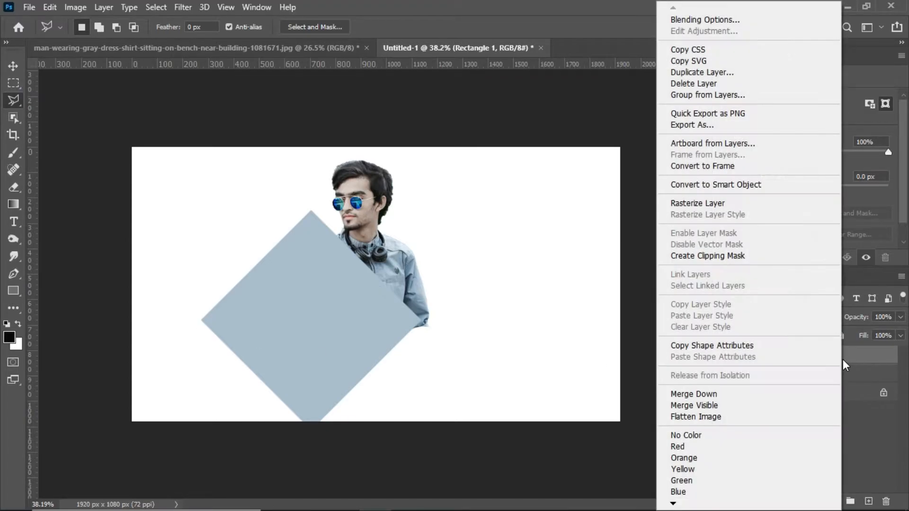
left_click(761, 204)
left_click(186, 320)
left_click(330, 484)
left_click(147, 365)
left_click(186, 320)
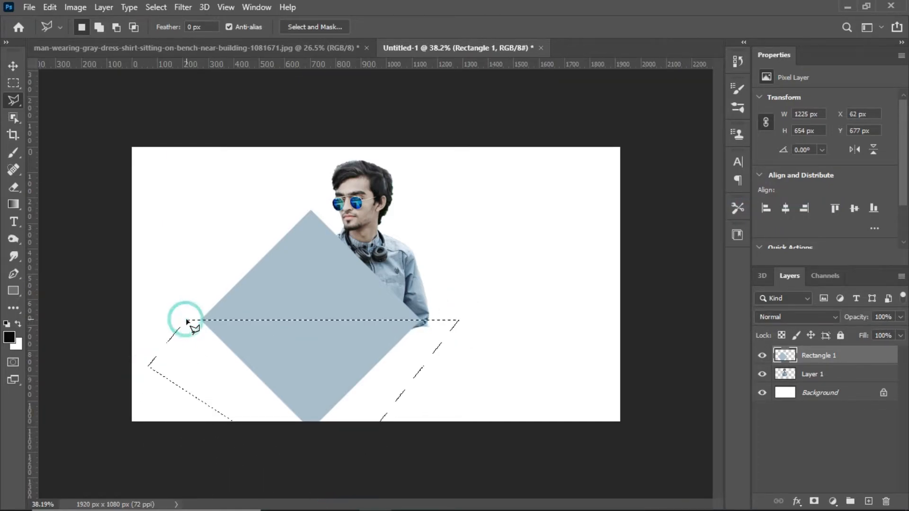
key("Delete")
key("ctrl+d")
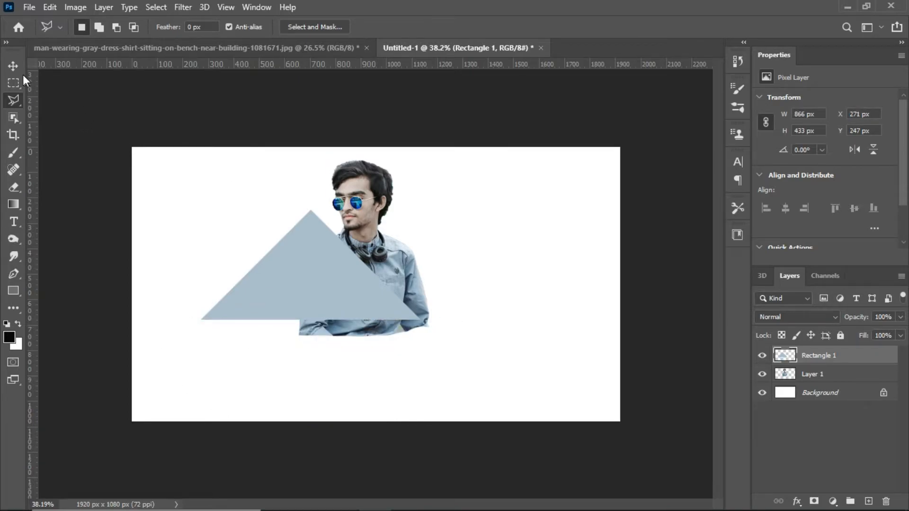
Turn the triangle point-down, scale it to about 646 × 323 px and position it over the man's lower torso.
left_click(13, 65)
key("ctrl+t")
left_click_drag(430, 334, 233, 220)
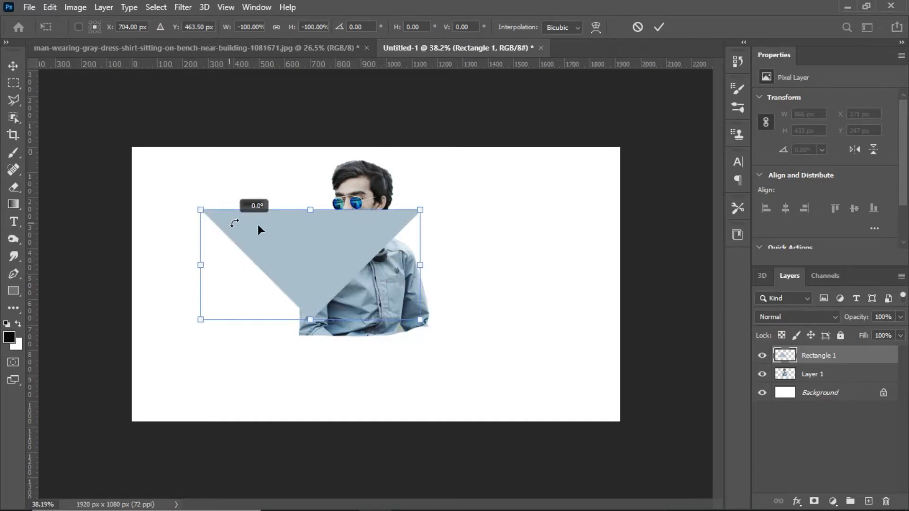
left_click_drag(335, 308, 377, 369)
left_click_drag(472, 407, 436, 383)
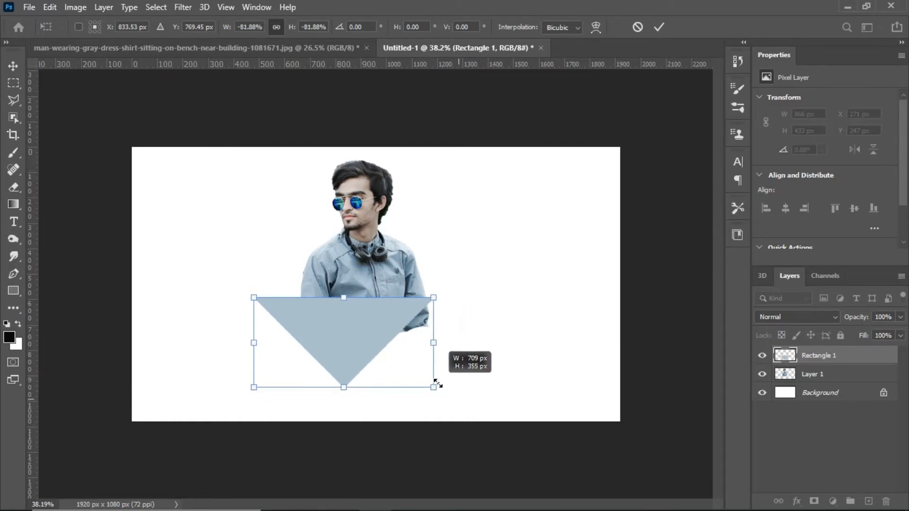
left_click_drag(375, 353, 396, 360)
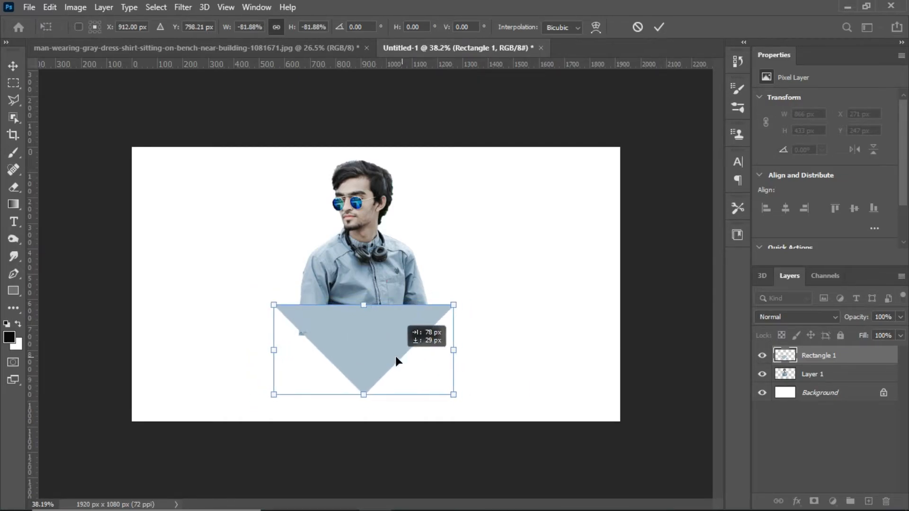
left_click_drag(452, 393, 438, 384)
left_click_drag(385, 340, 391, 320)
key("Return")
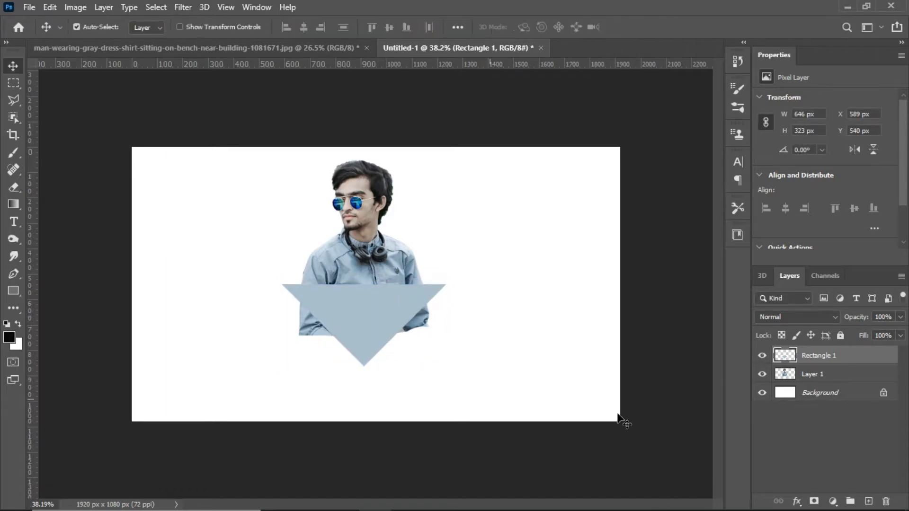
Enlarge the triangle and the man together to about 812 × 1024 px and center them on the canvas.
left_click(813, 374, "ctrl")
key("ctrl+t")
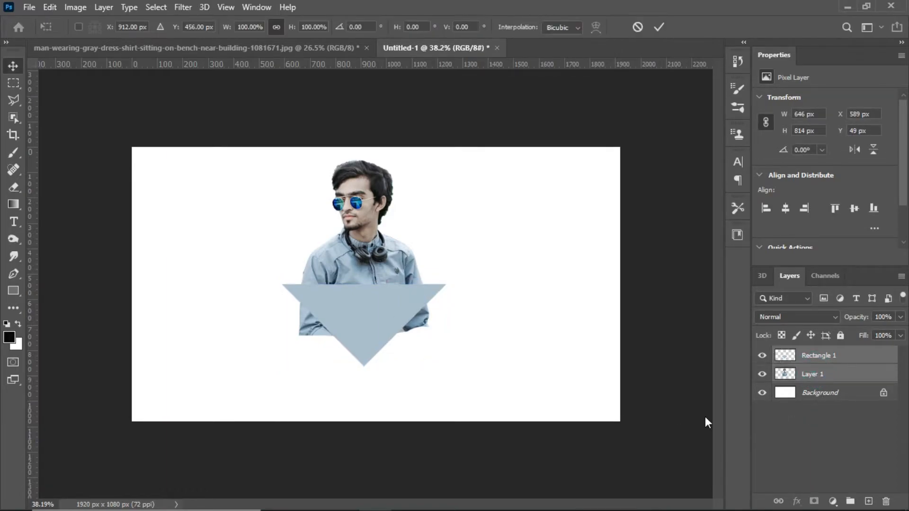
left_click_drag(443, 374, 491, 415)
left_click_drag(420, 348, 413, 340)
key("Return")
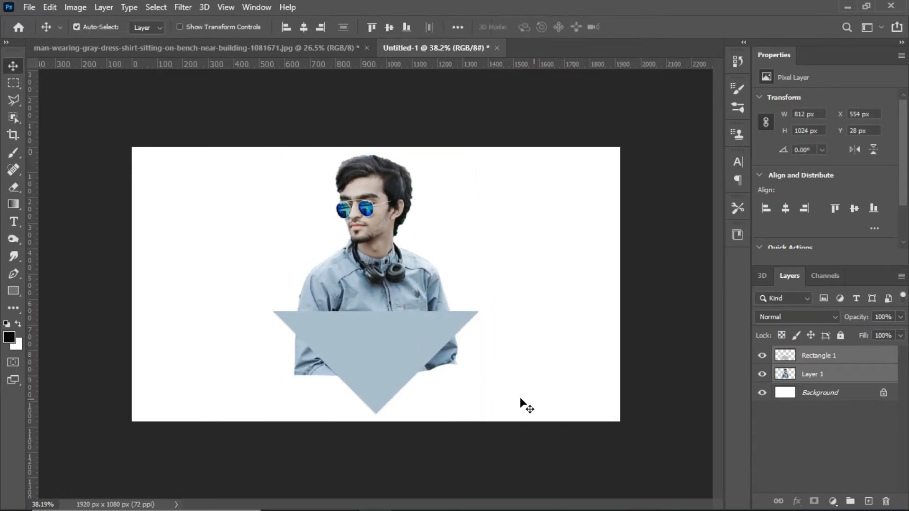
Move Layer 1 above Rectangle 1 and duplicate it.
left_click(847, 374)
left_click_drag(836, 377, 841, 361)
key("ctrl")
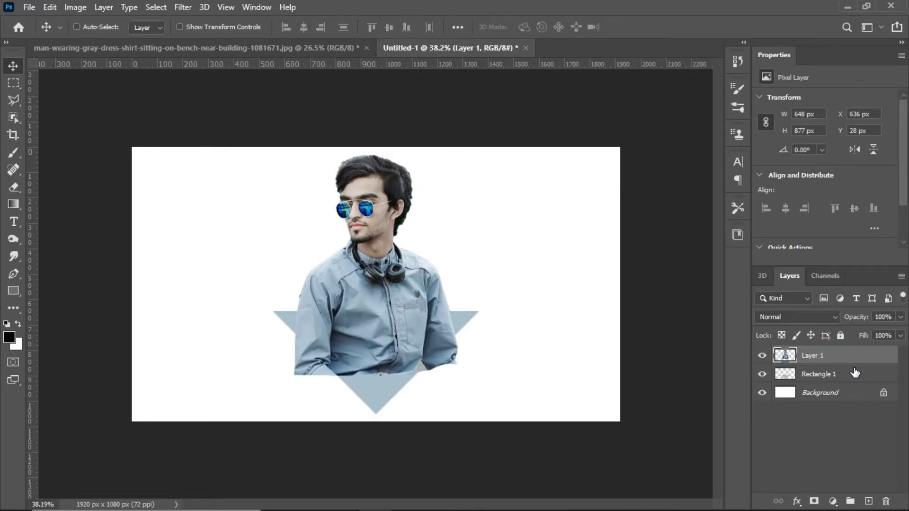
key("ctrl+j")
Hide Layer 1 copy and clip the original Layer 1 to the Rectangle 1 triangle.
left_click(838, 375)
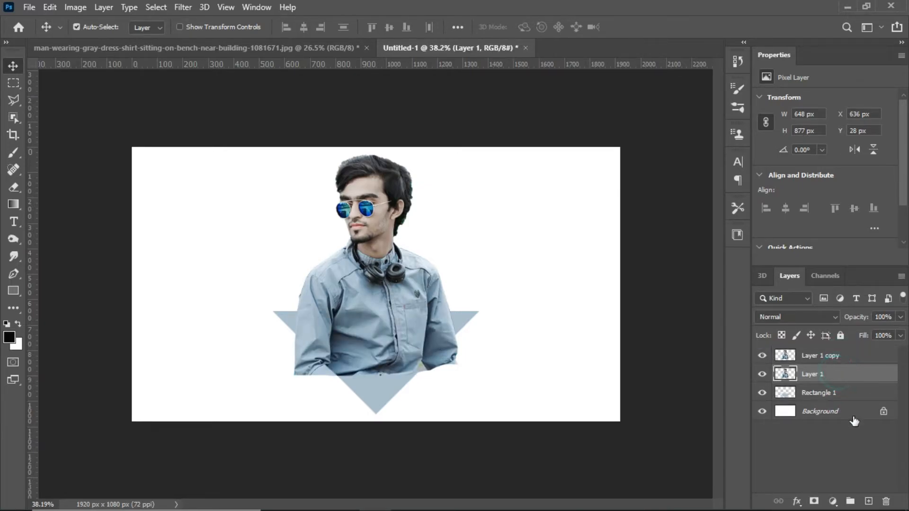
left_click(762, 356)
right_click(814, 372)
left_click(709, 256)
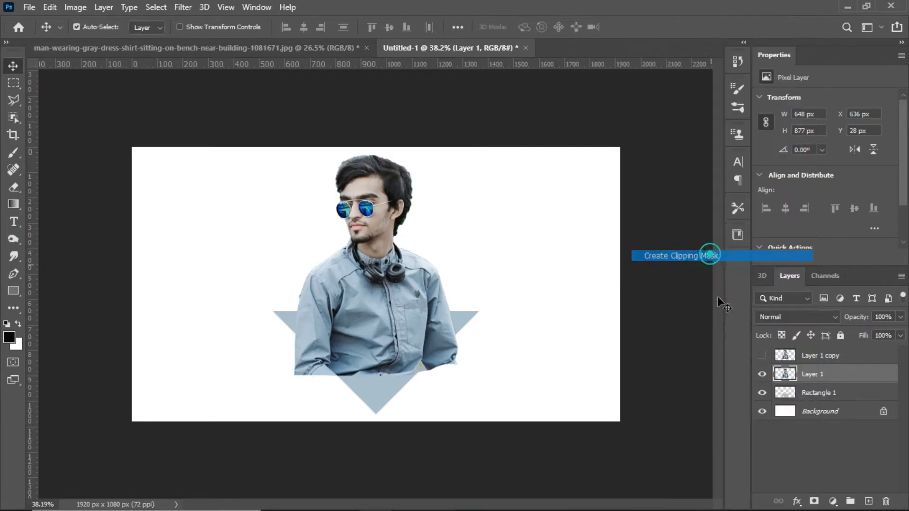
Show Layer 1 copy and erase the parts of the body that extend beyond the triangle's slanted lower edges.
left_click(837, 356)
left_click(761, 356)
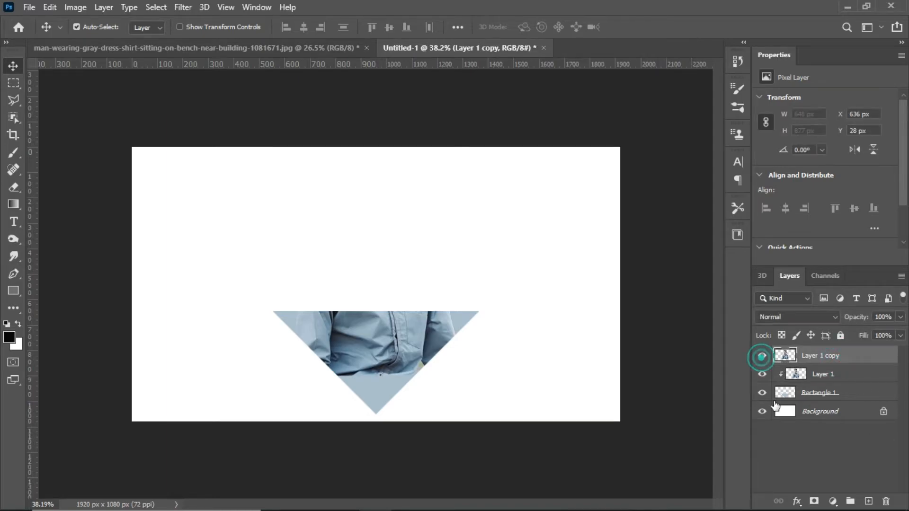
left_click(13, 187)
left_click(278, 361)
mouse_move(281, 334)
left_mouse_down()
mouse_move(315, 370)
mouse_move(333, 374)
mouse_move(434, 364)
mouse_move(441, 346)
mouse_move(469, 351)
mouse_move(385, 371)
left_mouse_up()
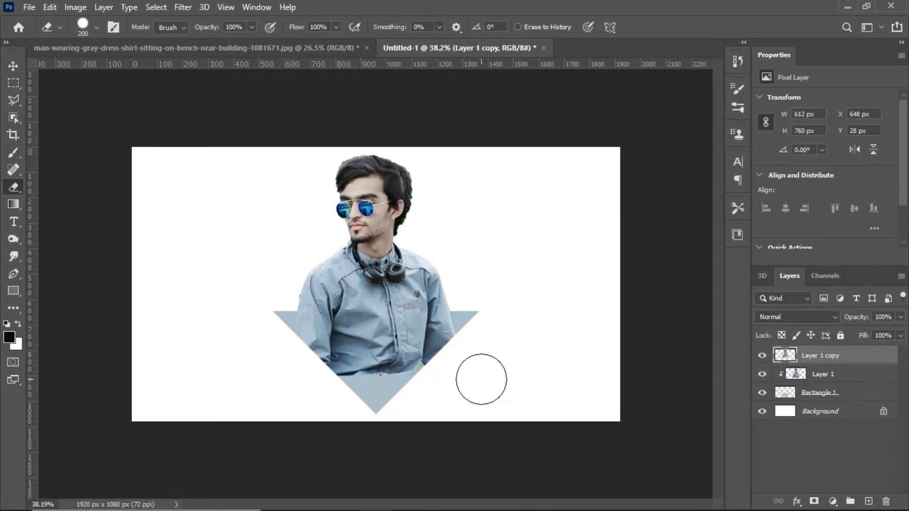
Move Layer 1 and Layer 1 copy together about 74 px down, deeper into the triangle.
left_click(828, 374)
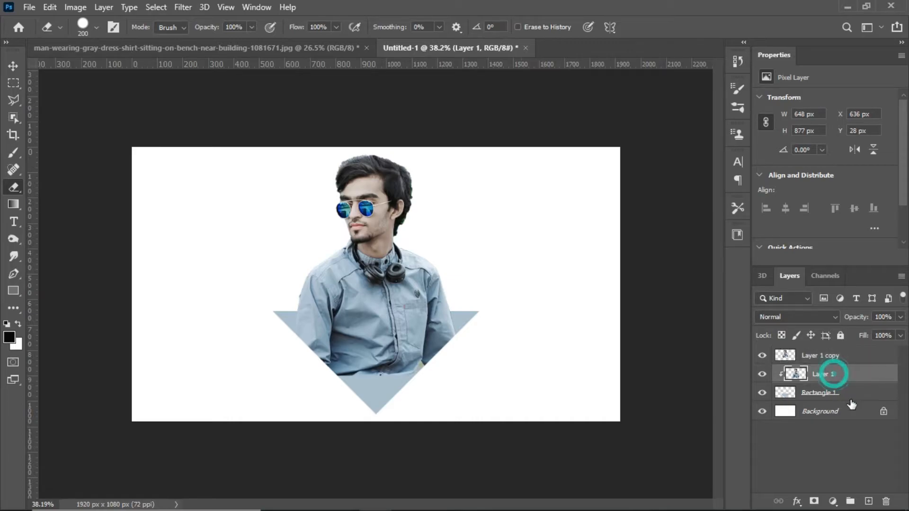
left_click(855, 358, "ctrl")
key("ctrl+t")
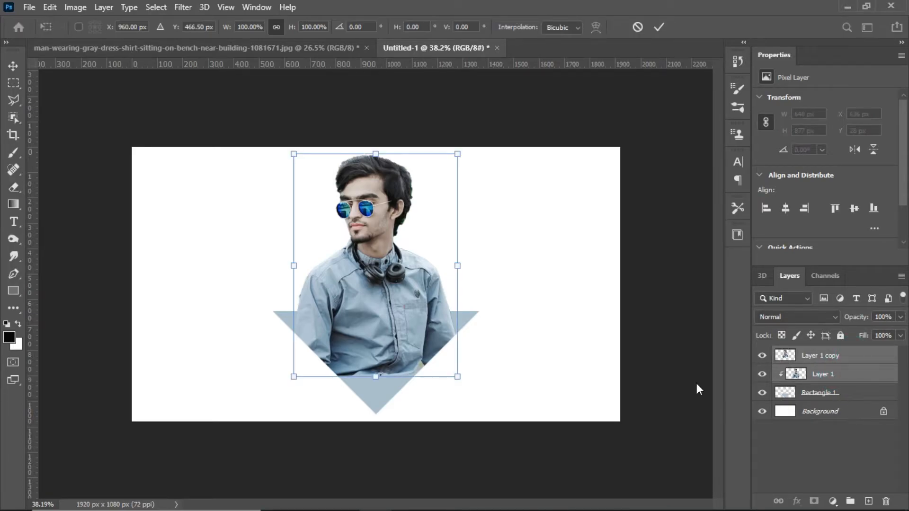
left_click_drag(390, 311, 392, 331)
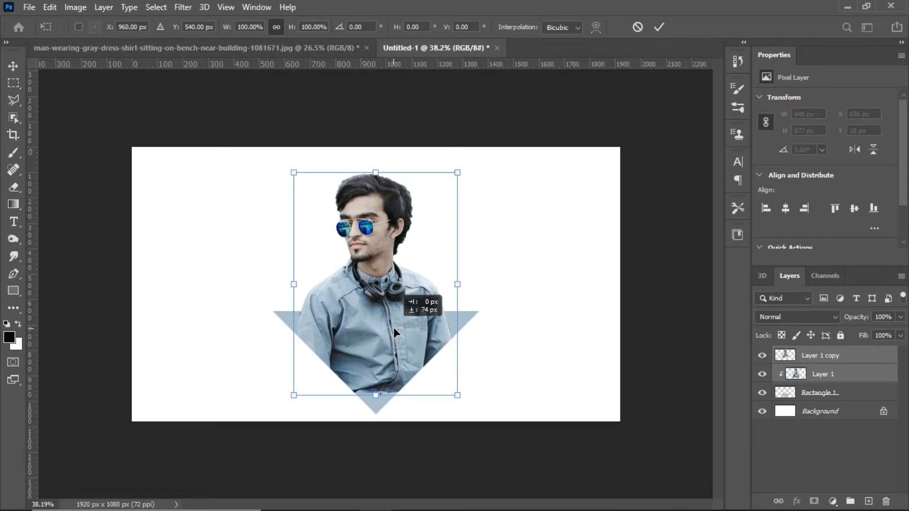
left_click_drag(394, 327, 393, 328)
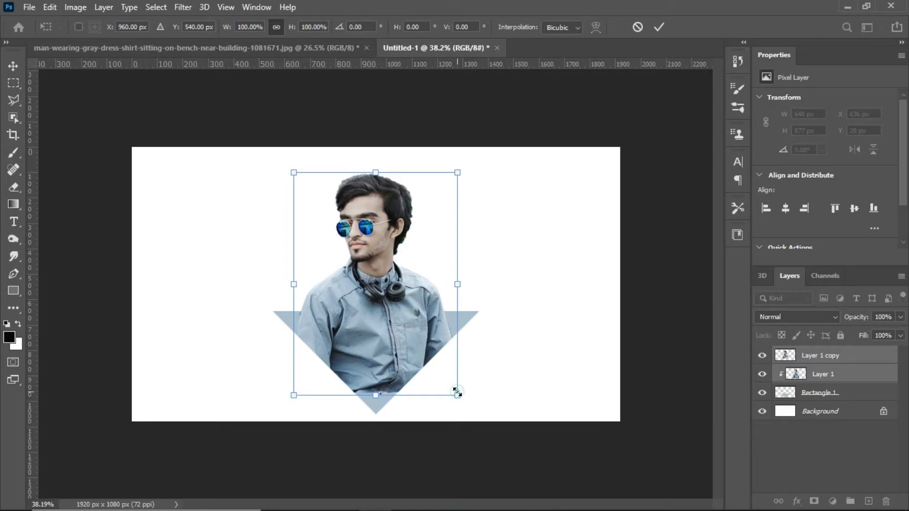
Enlarge both man layers to about 108% so the body reaches the triangle's lower tip, nudging them slightly left and down.
left_click_drag(458, 392, 470, 409)
key("Left")
key("Left")
key("Left")
key("Left")
key("Left")
key("Left")
key("Down")
key("Down")
key("Down")
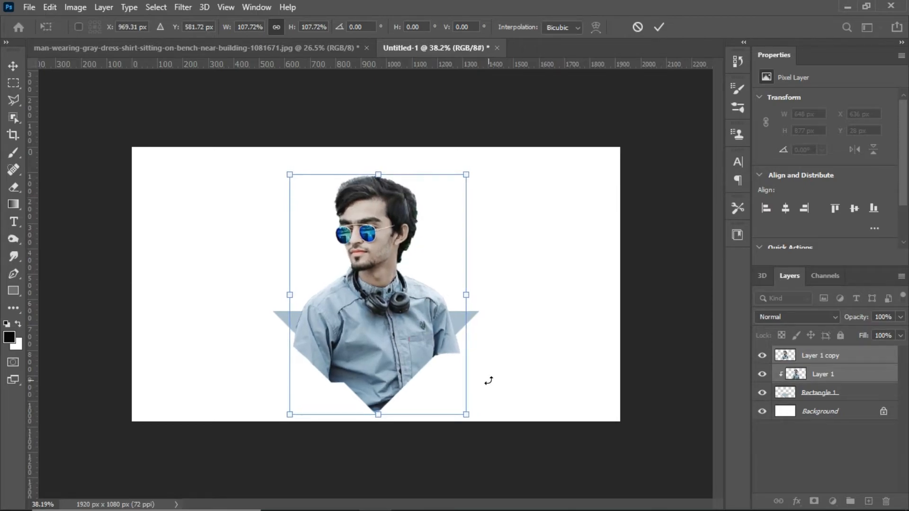
key("Return")
Erase the parts of Layer 1 copy that extend beyond the triangle's slanted lower edges.
key("e")
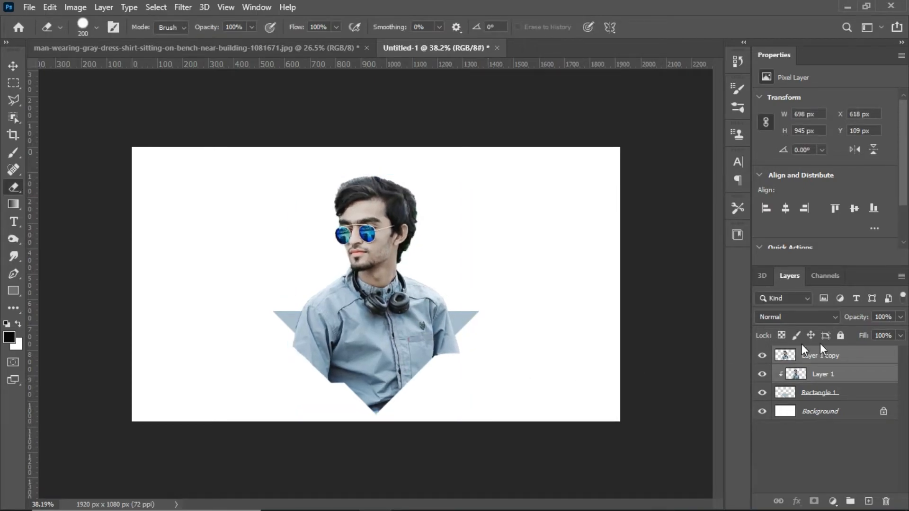
left_click(850, 356)
left_click(284, 349)
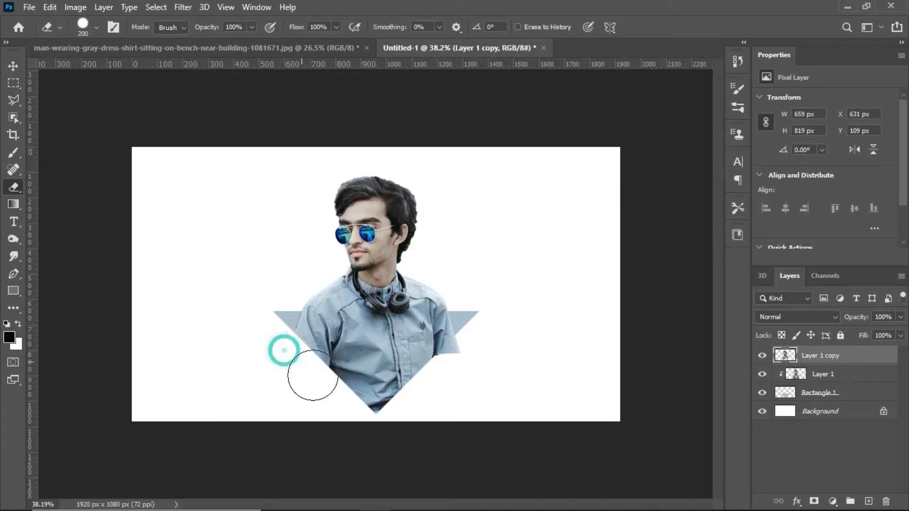
mouse_move(411, 393)
left_mouse_down()
mouse_move(467, 357)
mouse_move(432, 364)
mouse_move(382, 395)
mouse_move(328, 379)
left_mouse_up()
scroll(386, 365, "down", 3)
scroll(384, 349, "up", 3)
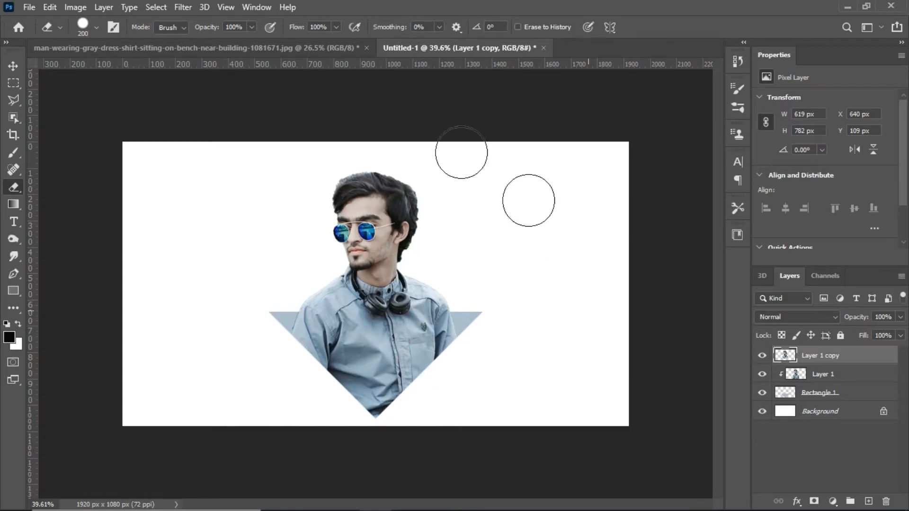
Scale Layer 1 copy, Layer 1 and Rectangle 1 together to about 828 × 960 px and move them slightly up the canvas.
left_click(13, 65)
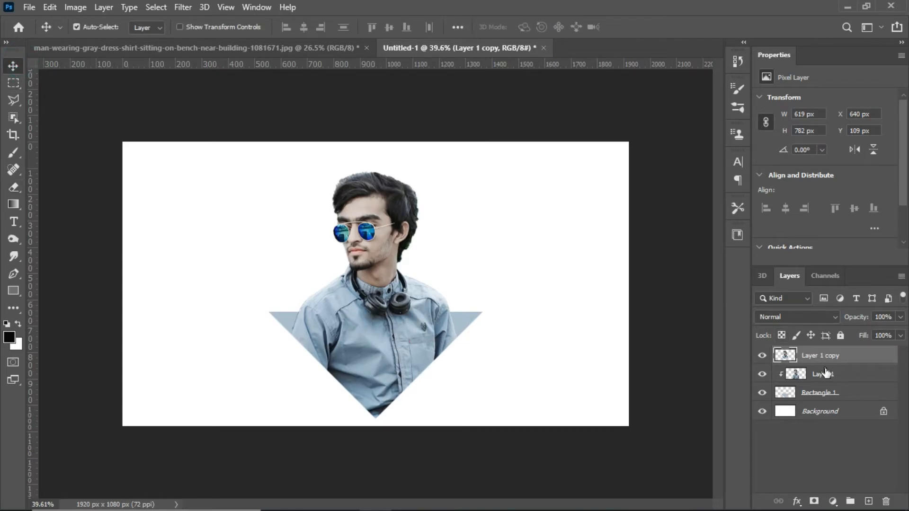
left_click(829, 394, "shift")
key("ctrl+t")
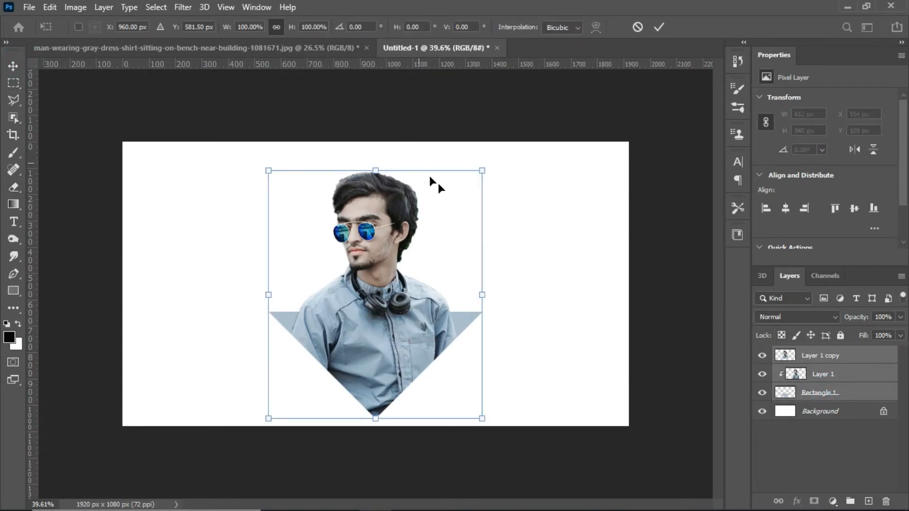
left_click_drag(482, 172, 486, 165)
left_click_drag(407, 337, 404, 322)
key("Return")
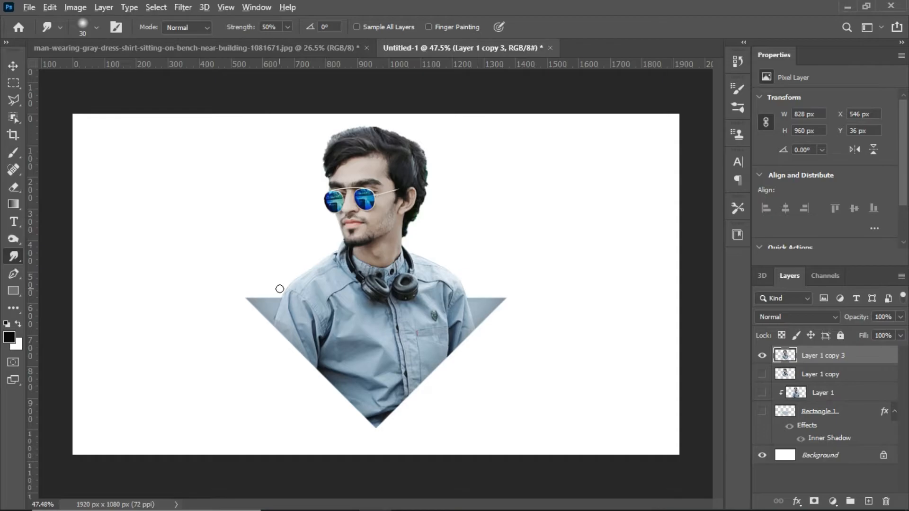
Smudge the triangle's slanted lower edges on Layer 1 copy 3 downward into jagged drips at 50% strength.
scroll(280, 289, "up", 2)
scroll(283, 308, "down", 3)
scroll(267, 297, "up", 3)
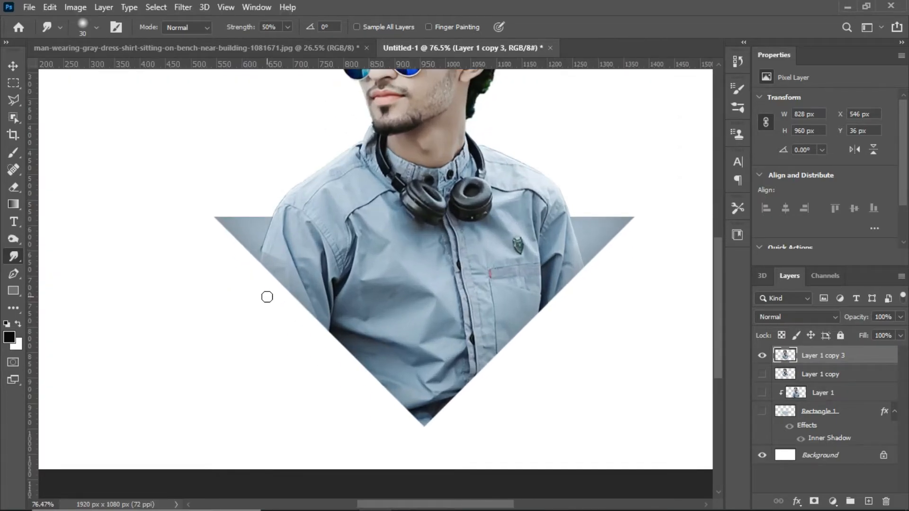
left_click(13, 65)
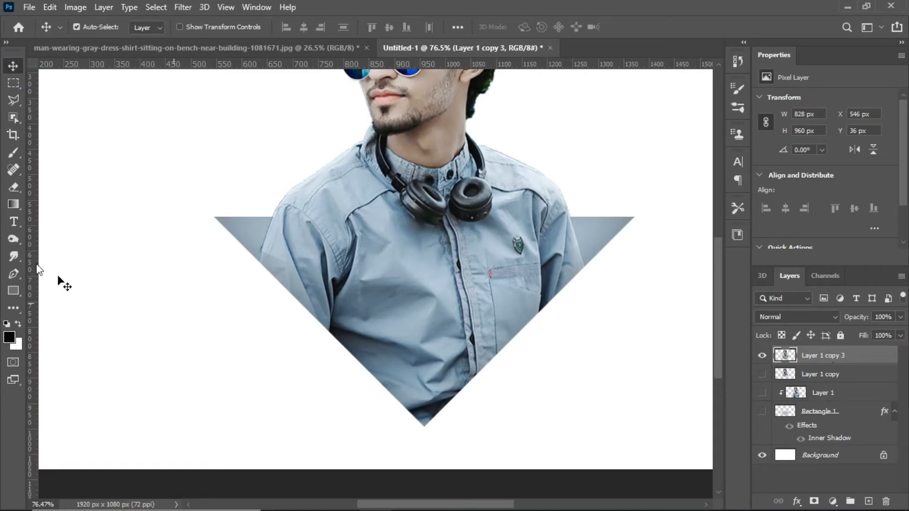
left_click(13, 257)
scroll(168, 281, "up", 2)
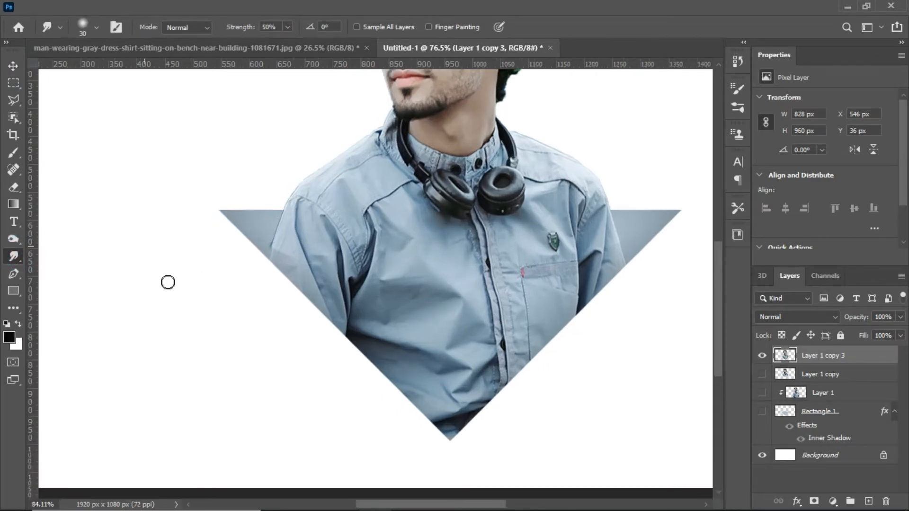
mouse_move(232, 208)
left_mouse_down()
mouse_move(270, 260)
mouse_move(365, 331)
mouse_move(314, 304)
mouse_move(260, 247)
left_mouse_up()
left_click(245, 219)
mouse_move(372, 343)
left_mouse_down()
mouse_move(407, 383)
mouse_move(457, 432)
mouse_move(525, 412)
mouse_move(579, 363)
mouse_move(564, 372)
mouse_move(586, 445)
mouse_move(596, 324)
mouse_move(619, 314)
mouse_move(661, 262)
left_mouse_up()
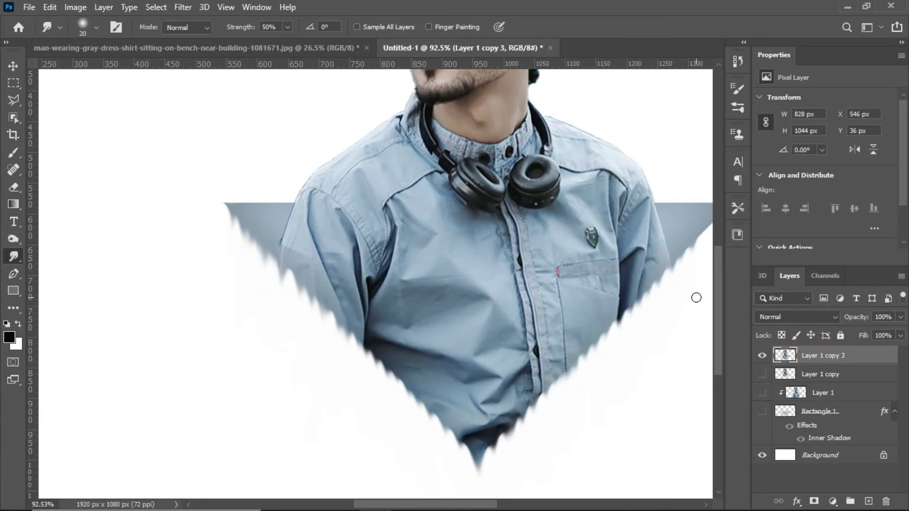
Smudge longer downward drips along the right slanted edge of the triangle, from its upper corner towards the tip.
scroll(696, 298, "right", 2)
left_click_drag(655, 215, 657, 284)
left_click_drag(663, 208, 658, 242)
left_click_drag(635, 240, 637, 348)
mouse_move(592, 287)
left_mouse_down()
mouse_move(567, 338)
mouse_move(581, 383)
left_mouse_up()
left_click_drag(552, 320, 556, 383)
left_click_drag(536, 334, 539, 438)
left_click_drag(524, 349, 526, 421)
left_click_drag(501, 374, 505, 419)
left_click_drag(480, 390, 477, 423)
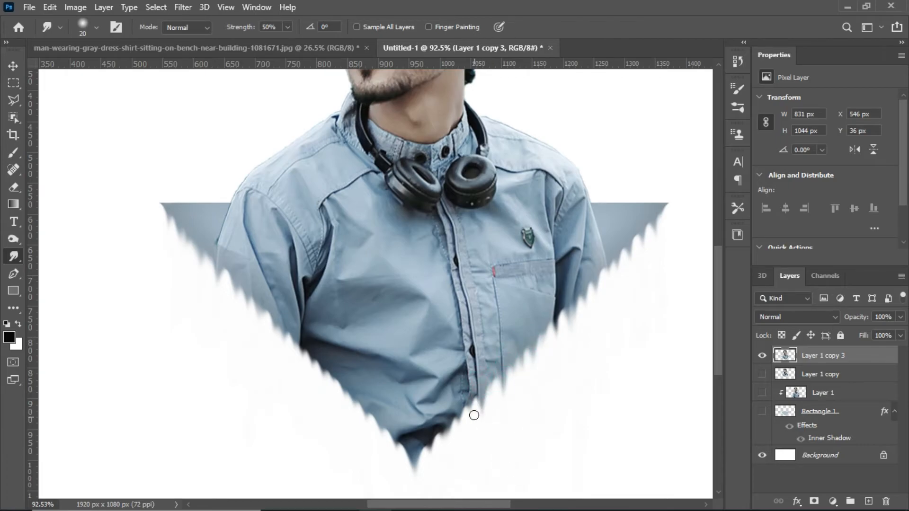
Smudge longer downward drips along the left slanted edge of the triangle.
scroll(389, 360, "down", 2)
left_click_drag(233, 216, 240, 294)
left_click_drag(262, 234, 276, 363)
left_click_drag(277, 260, 282, 351)
left_click_drag(308, 292, 312, 379)
left_click_drag(330, 312, 336, 402)
left_click_drag(352, 335, 358, 402)
Smudge additional uneven drips down from both slanted edges and near the lower tip of the triangle.
key("ctrl+0")
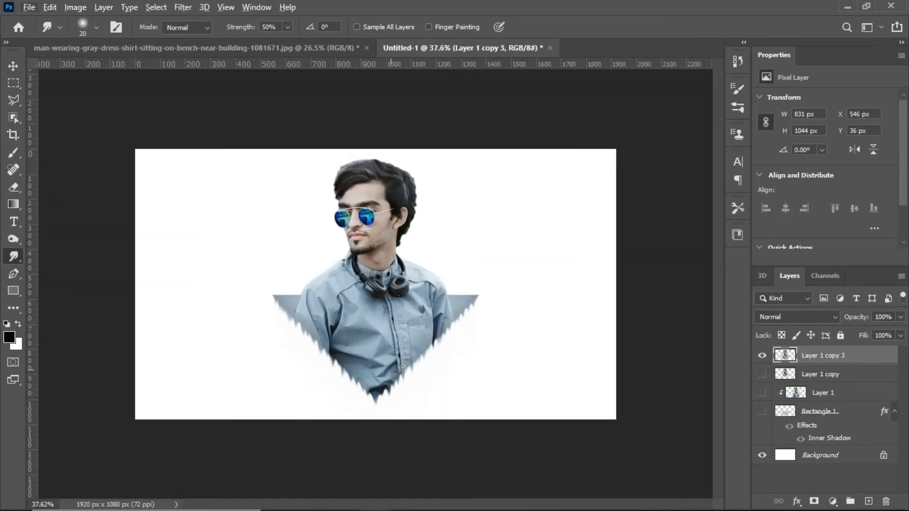
left_click_drag(412, 367, 413, 403)
left_click_drag(334, 361, 334, 409)
left_click_drag(319, 348, 319, 399)
left_click_drag(302, 331, 301, 398)
mouse_move(464, 310)
left_mouse_down()
mouse_move(472, 383)
mouse_move(458, 339)
mouse_move(446, 361)
left_mouse_up()
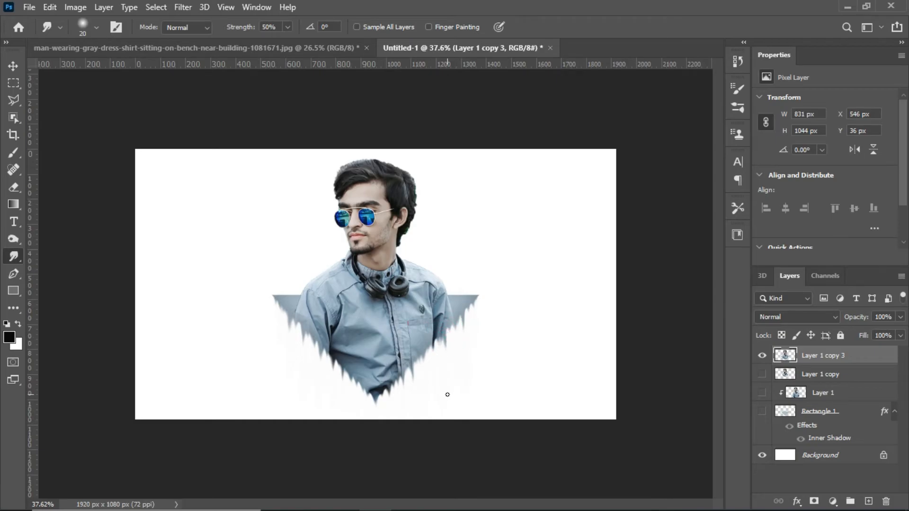
left_click_drag(358, 377, 361, 422)
left_click_drag(428, 359, 422, 385)
left_click_drag(291, 316, 294, 375)
scroll(384, 364, "down", 3)
scroll(386, 364, "up", 3)
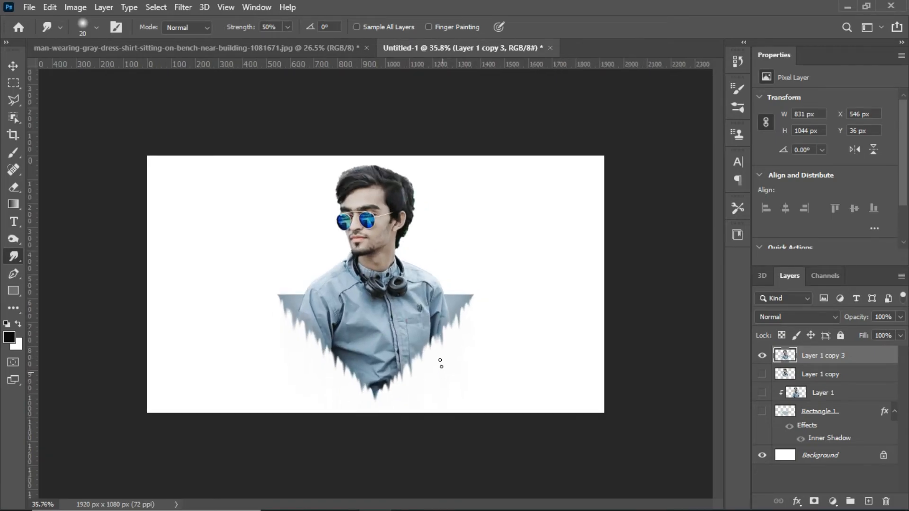
left_click_drag(438, 337, 428, 332)
Fill the Background layer with a wide radial gradient, light blue-grey behind the man and dark slate towards the canvas edges.
left_click(821, 456)
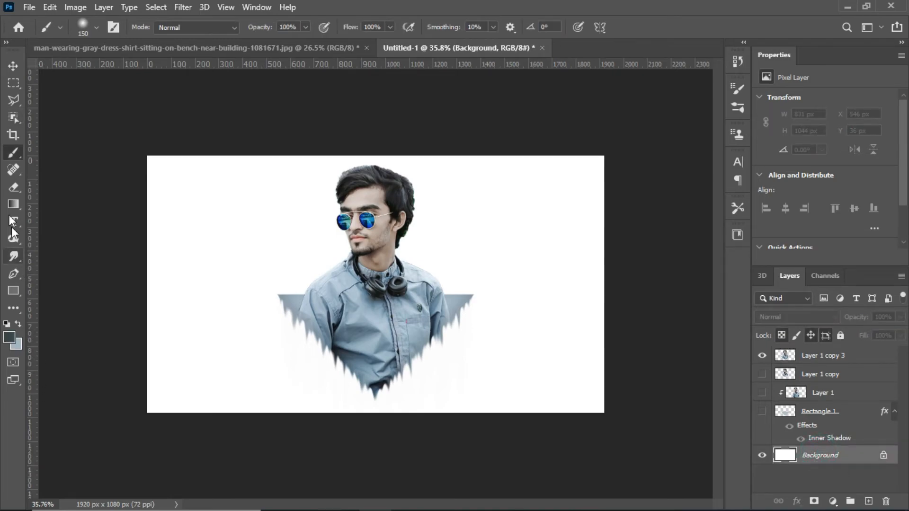
left_click(17, 203)
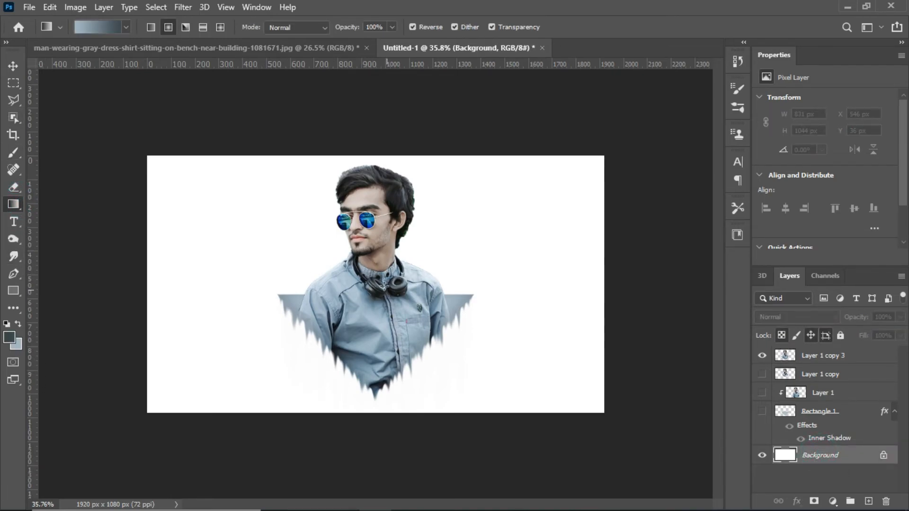
left_click_drag(385, 279, 572, 274)
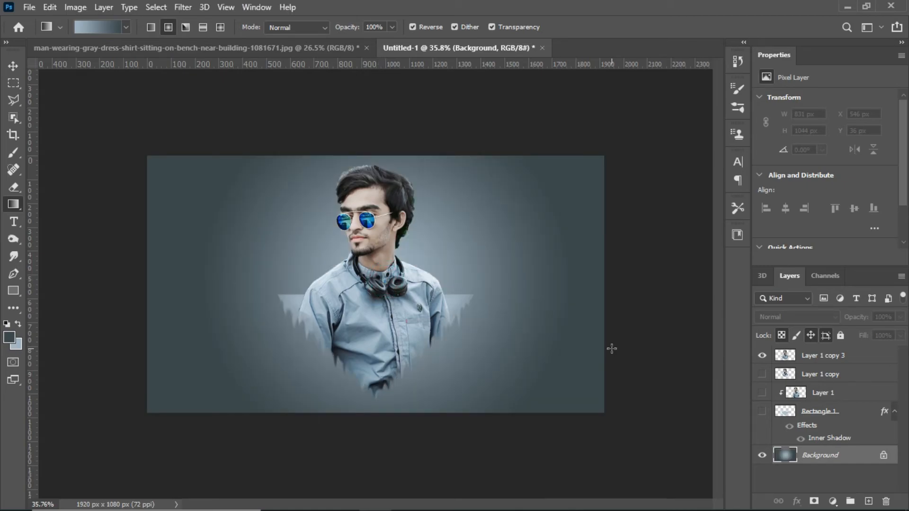
scroll(393, 287, "down", 3)
scroll(392, 287, "up", 3)
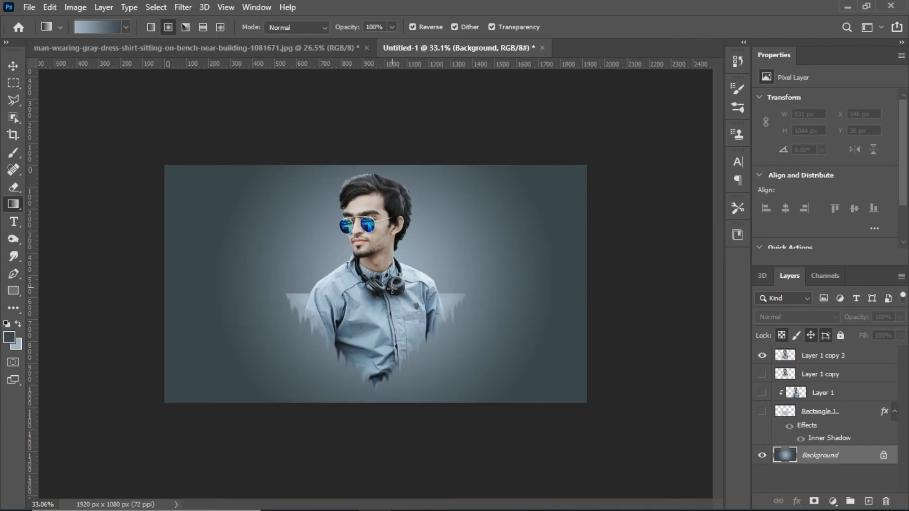
left_click_drag(385, 300, 616, 298)
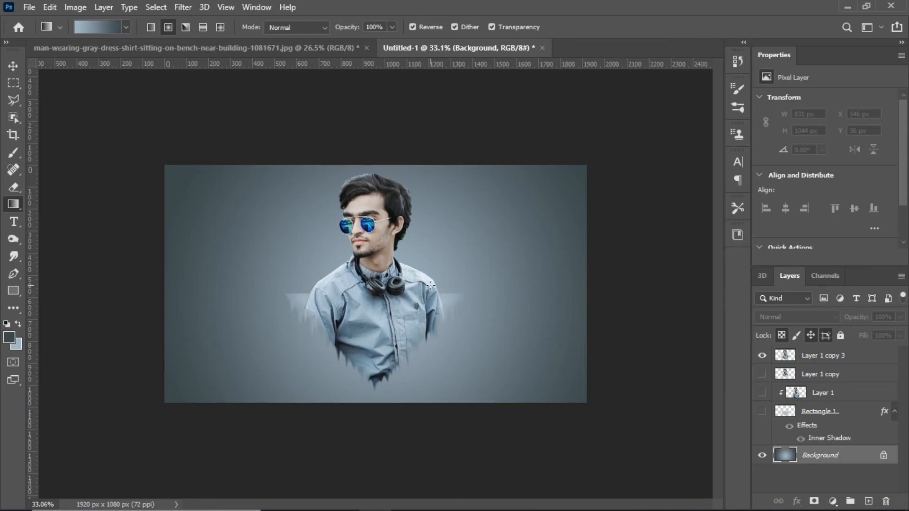
Set the background colour to the light blue-grey bec7ce.
scroll(430, 285, "down", 3)
scroll(431, 284, "up", 4)
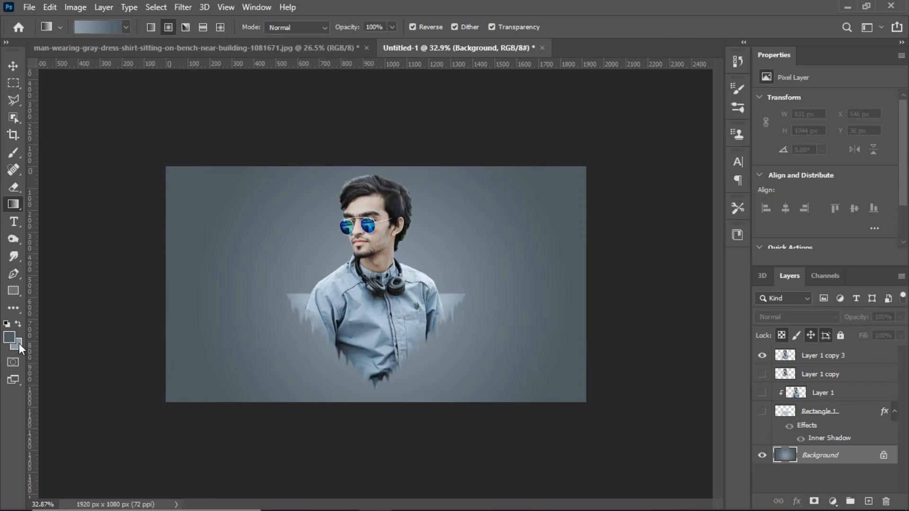
left_click(20, 347)
left_click(530, 247)
left_click_drag(530, 247, 525, 243)
left_click(801, 205)
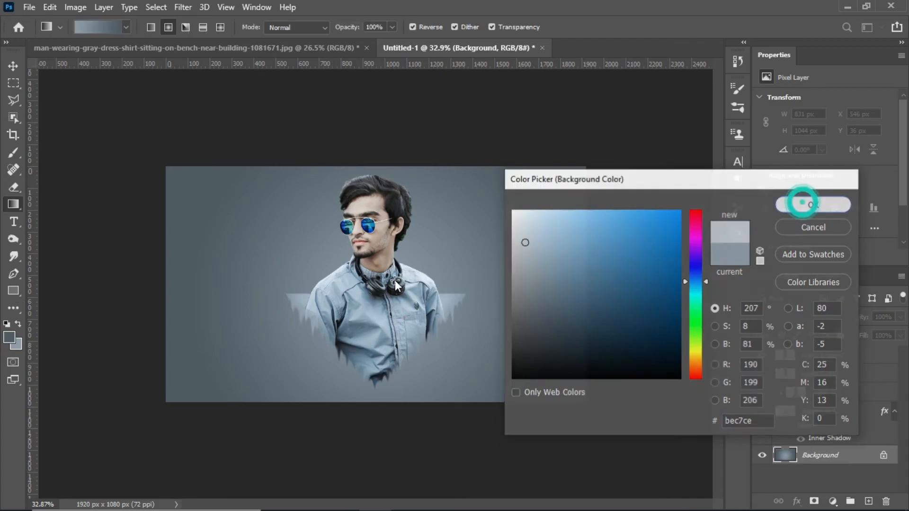
Redraw the radial gradient on the Background layer from the man's chest outward past the canvas's right edge.
key("g")
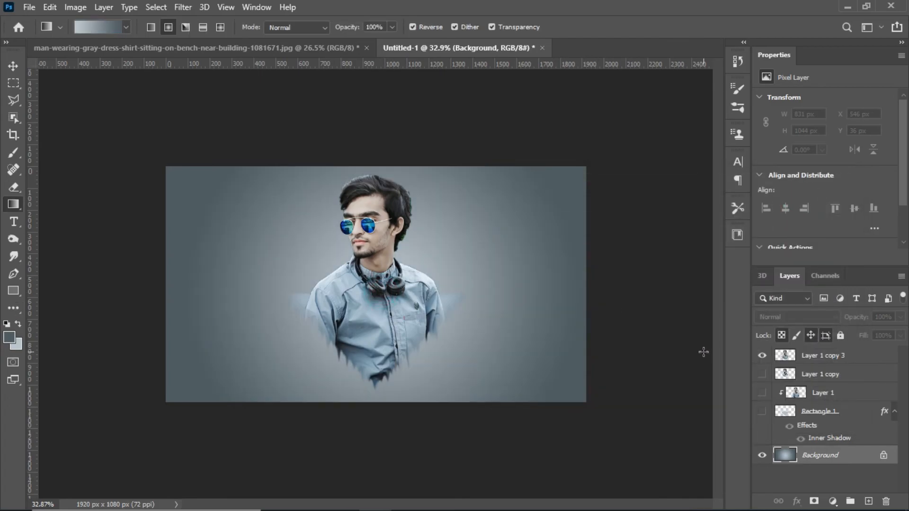
left_click_drag(381, 310, 623, 298)
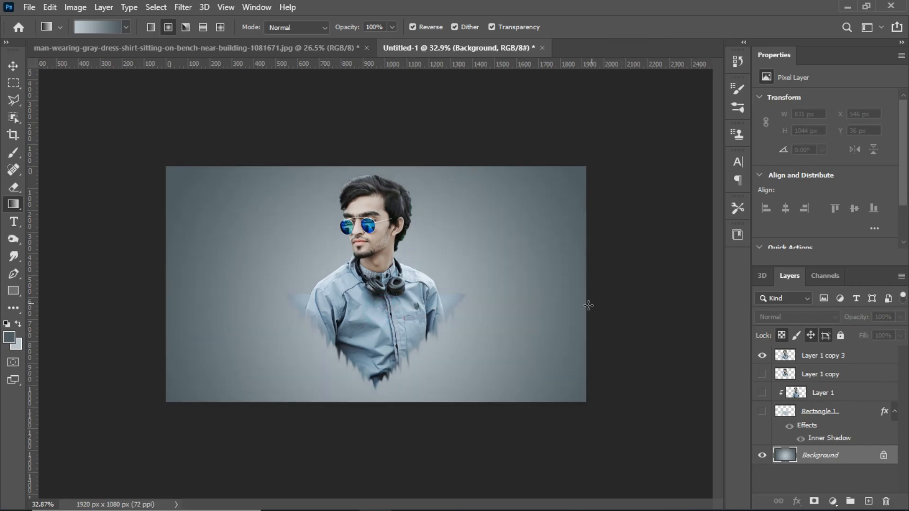
scroll(400, 263, "down", 3)
scroll(400, 262, "up", 4)
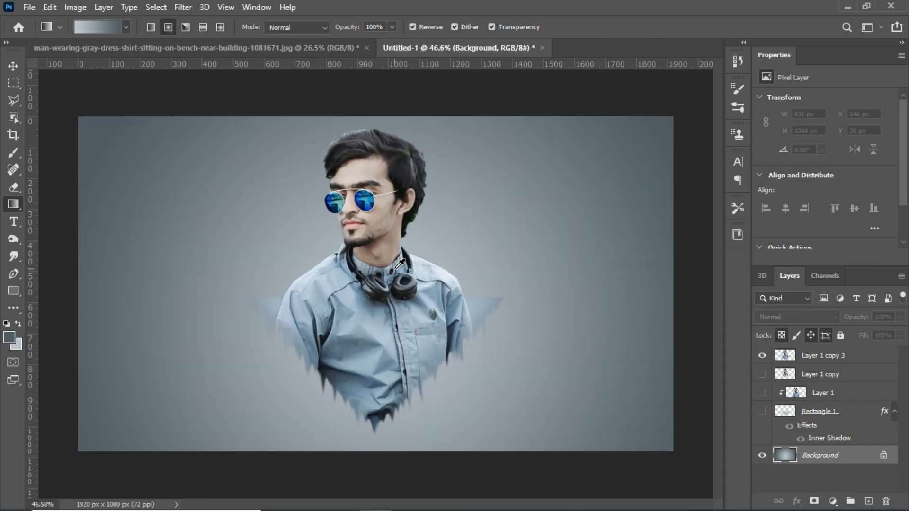